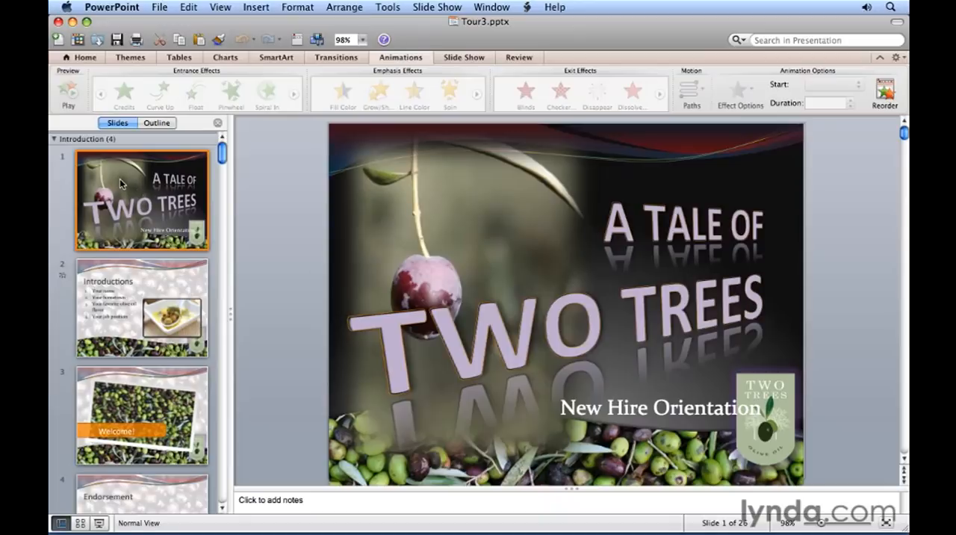
- Apply the Ripple transition to the title slide and preview it
left_click(349, 58)
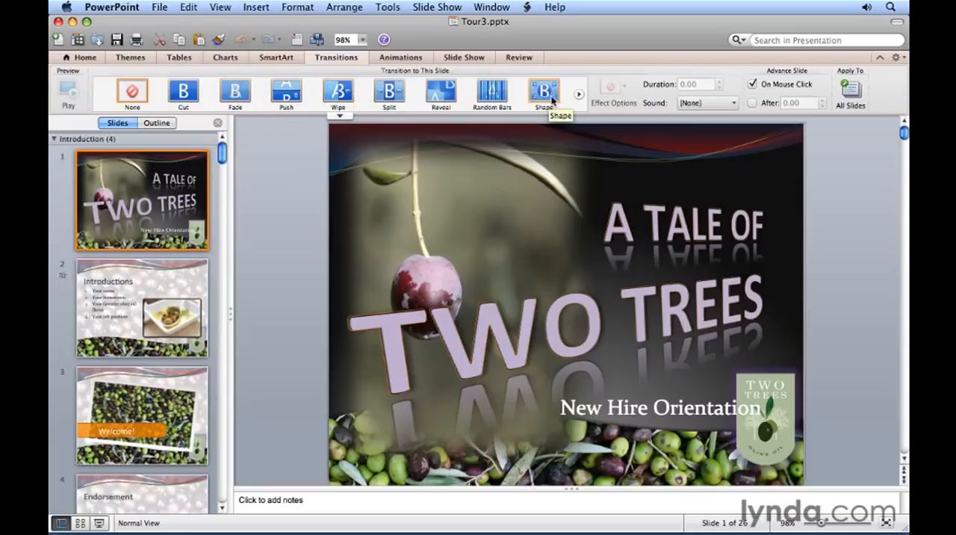
left_click(577, 95)
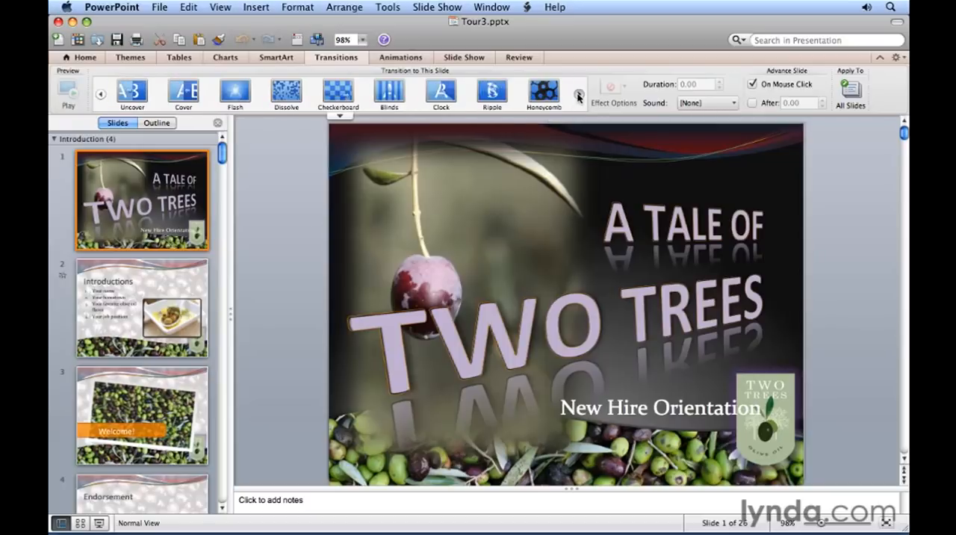
left_click(342, 118)
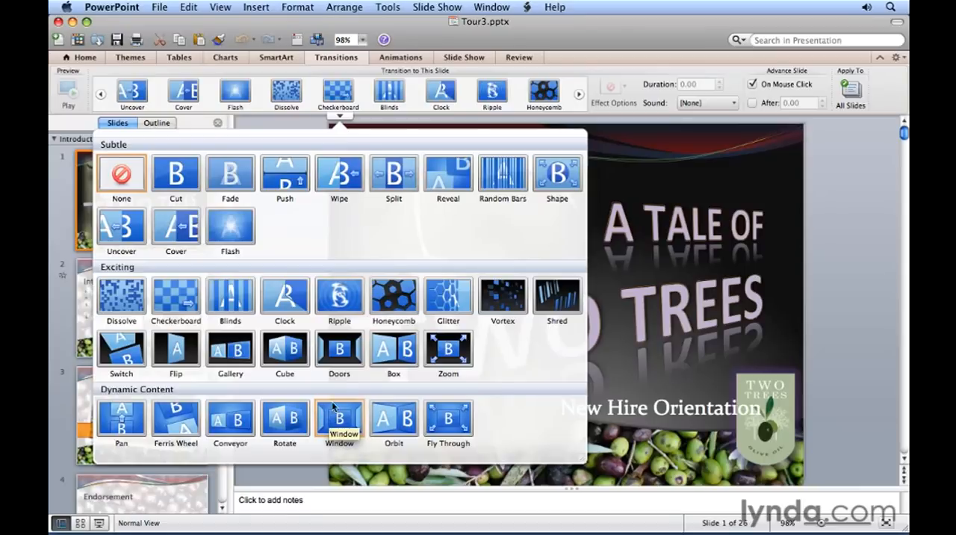
left_click(339, 297)
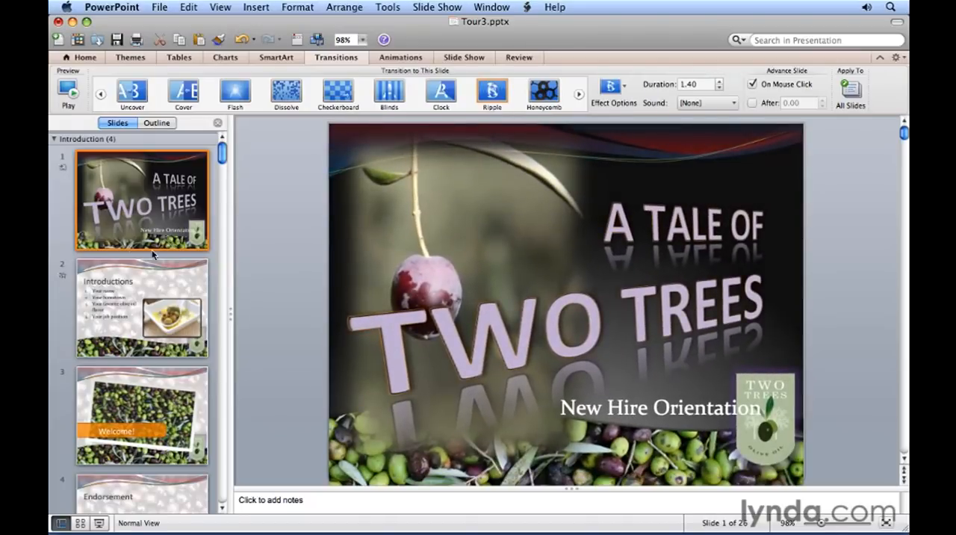
left_click(63, 170)
- Apply the Vortex transition to all slides in the Introduction section
left_click(123, 142)
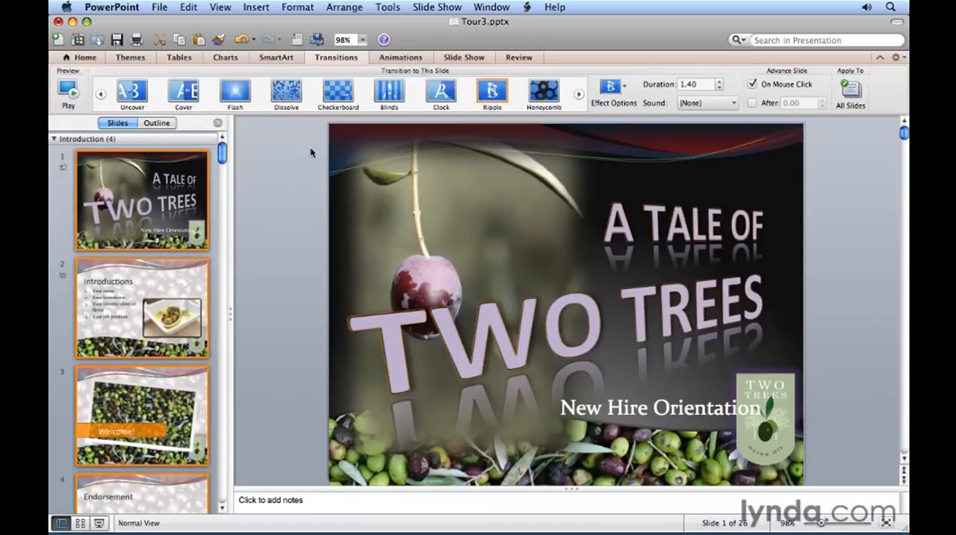
left_click(340, 116)
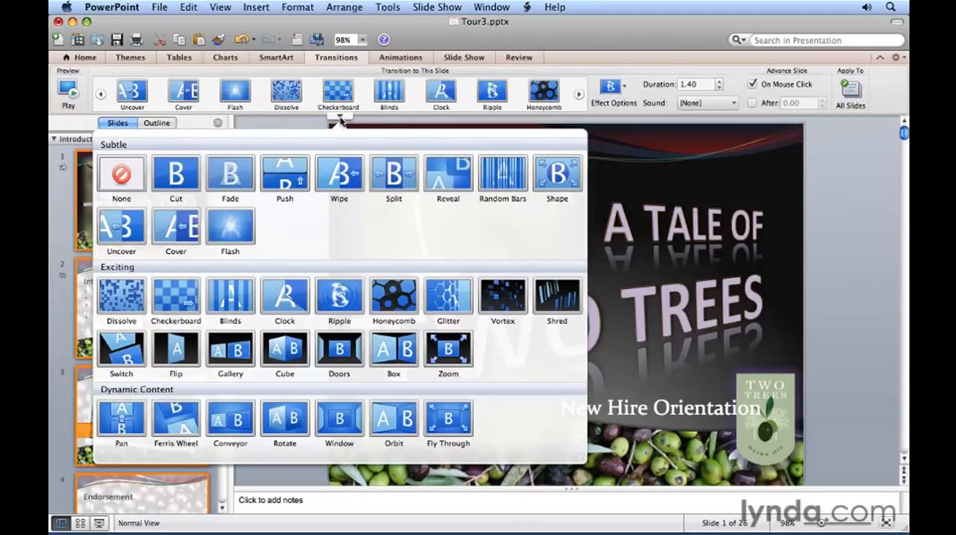
left_click(512, 299)
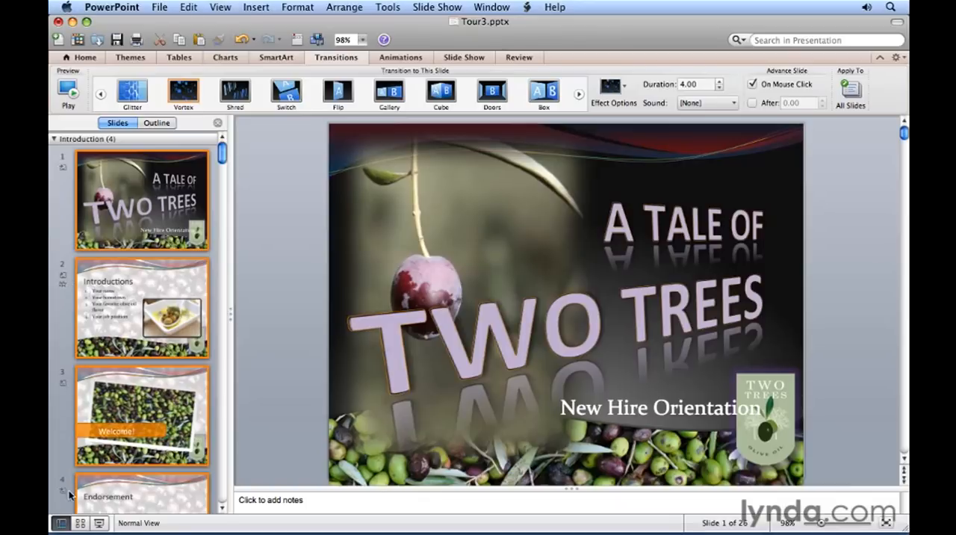
- Apply the Glitter transition to all slides in the History section
left_click_drag(224, 152, 225, 200)
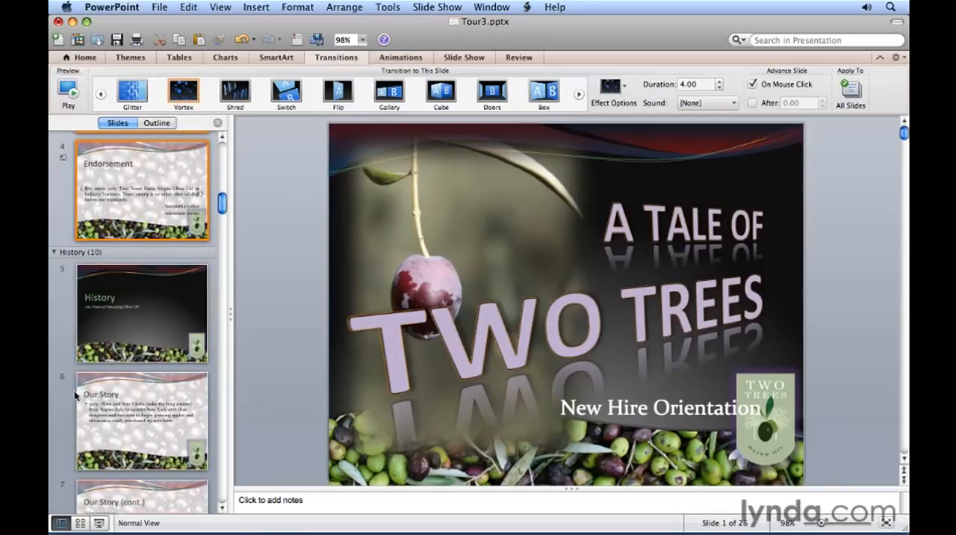
left_click(113, 253)
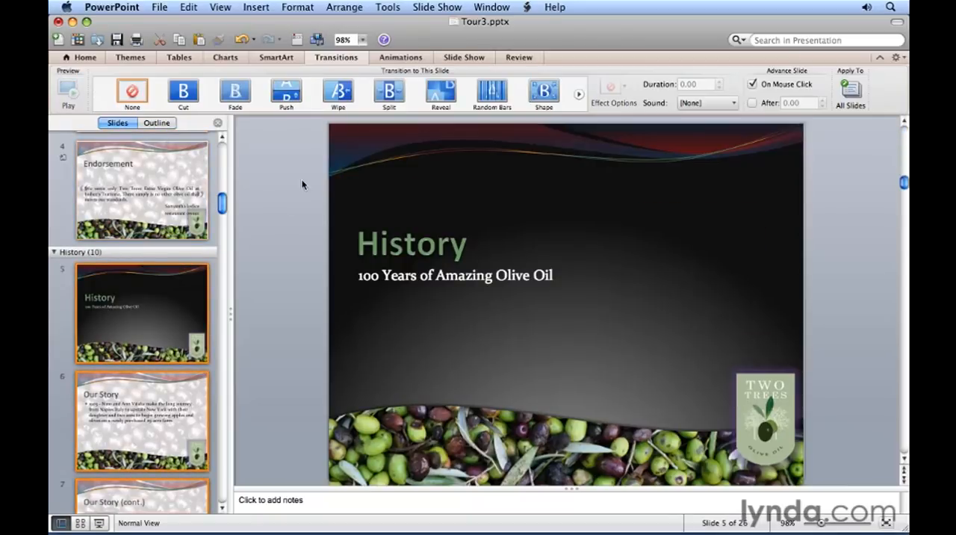
left_click(341, 117)
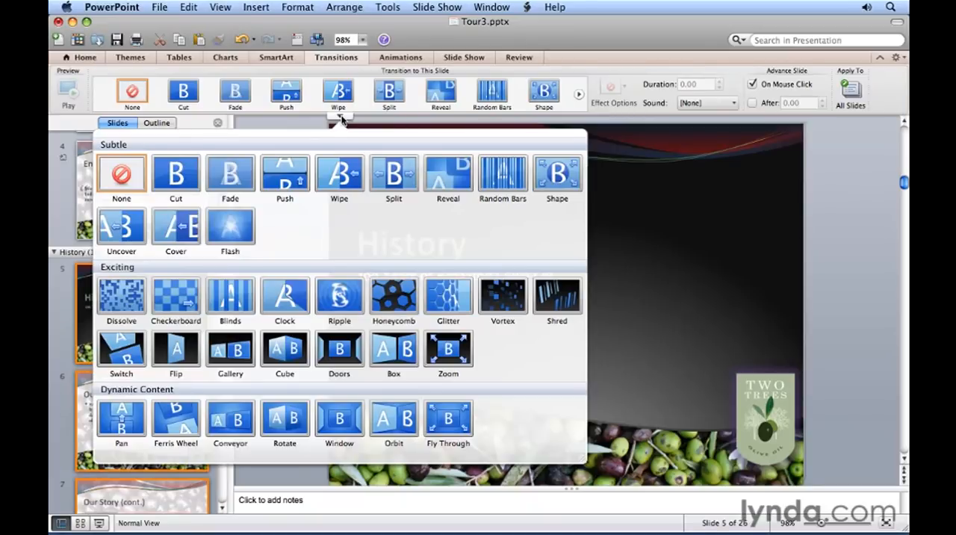
left_click(437, 296)
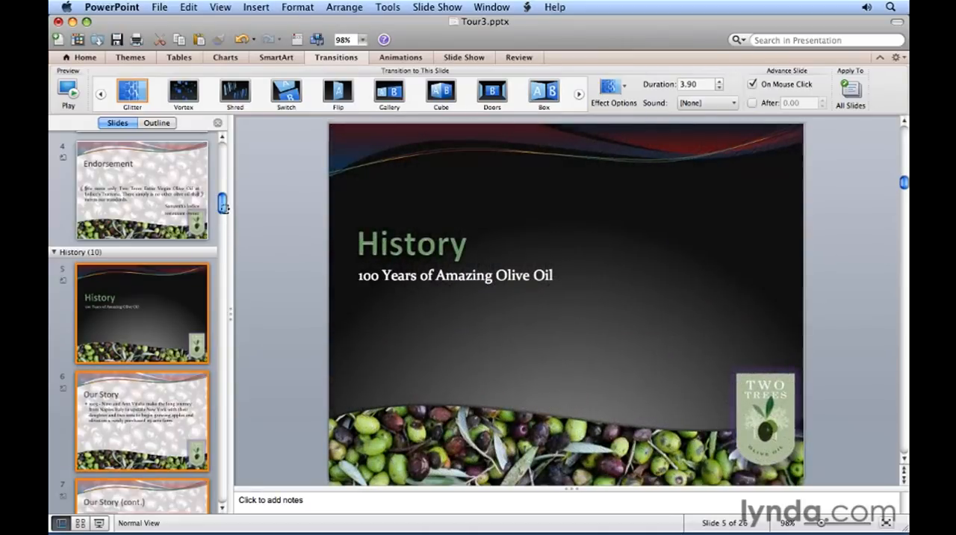
- Apply the Orbit transition to all slides in the Sales Information section
left_click_drag(222, 202, 223, 341)
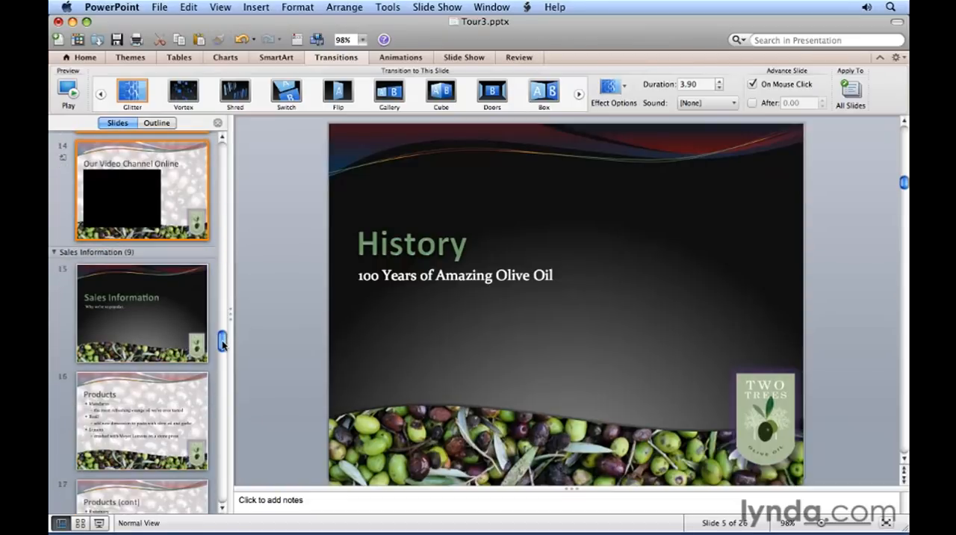
left_click(114, 254)
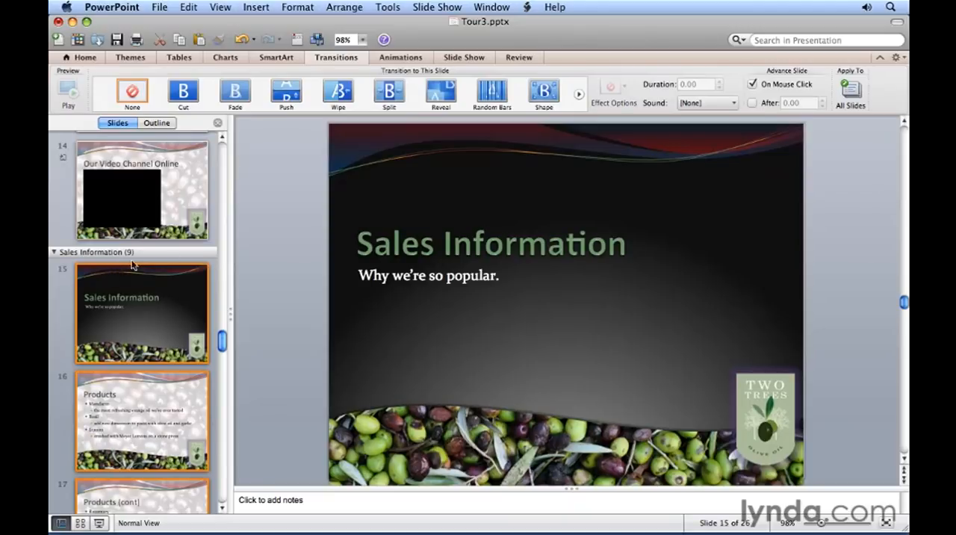
left_click(340, 118)
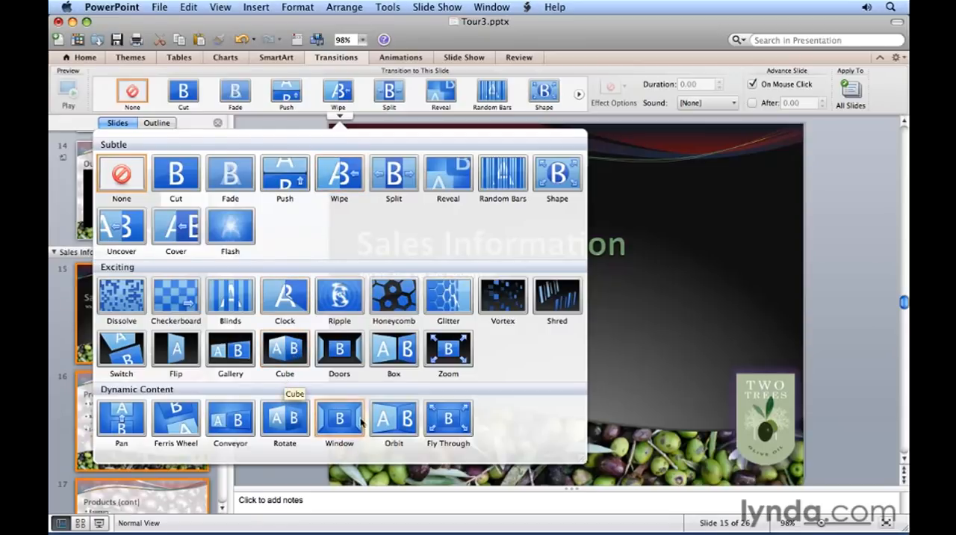
left_click(396, 424)
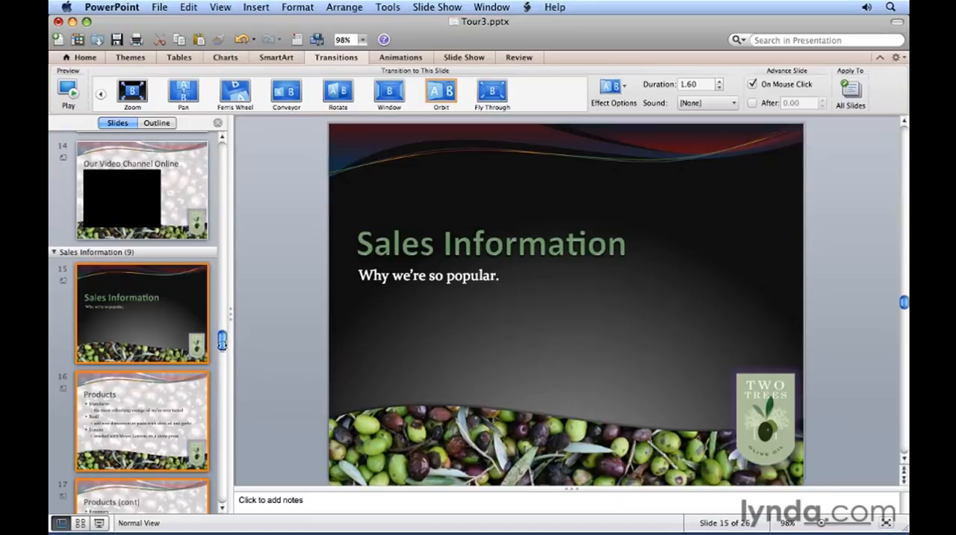
left_click_drag(222, 345, 228, 433)
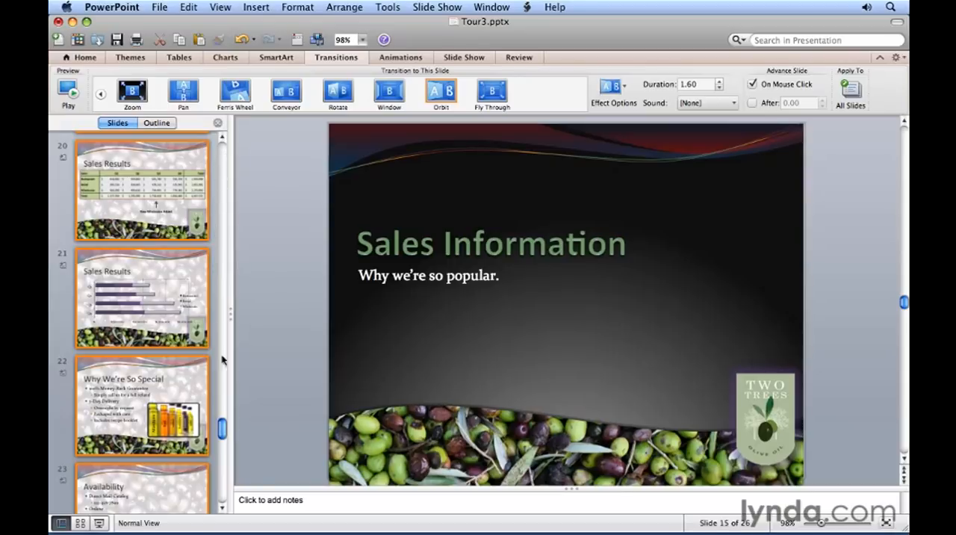
- Set the Vortex effect option to From Top for all slides in the Introduction section
left_click_drag(223, 432, 222, 152)
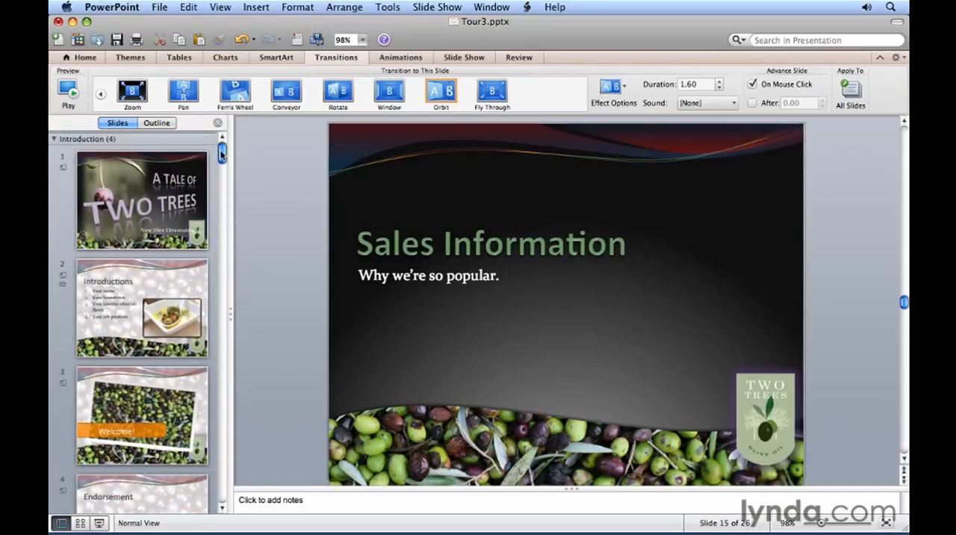
left_click(128, 139)
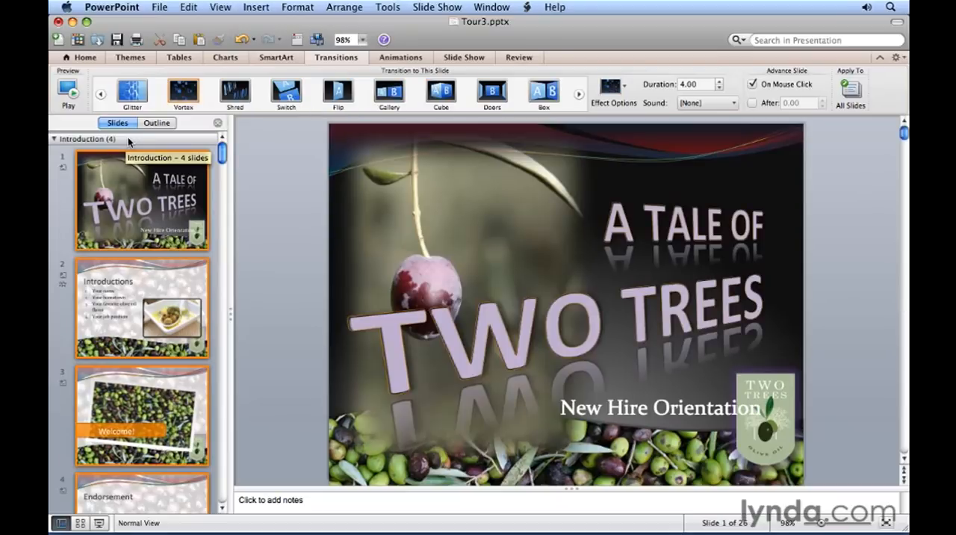
left_click(626, 87)
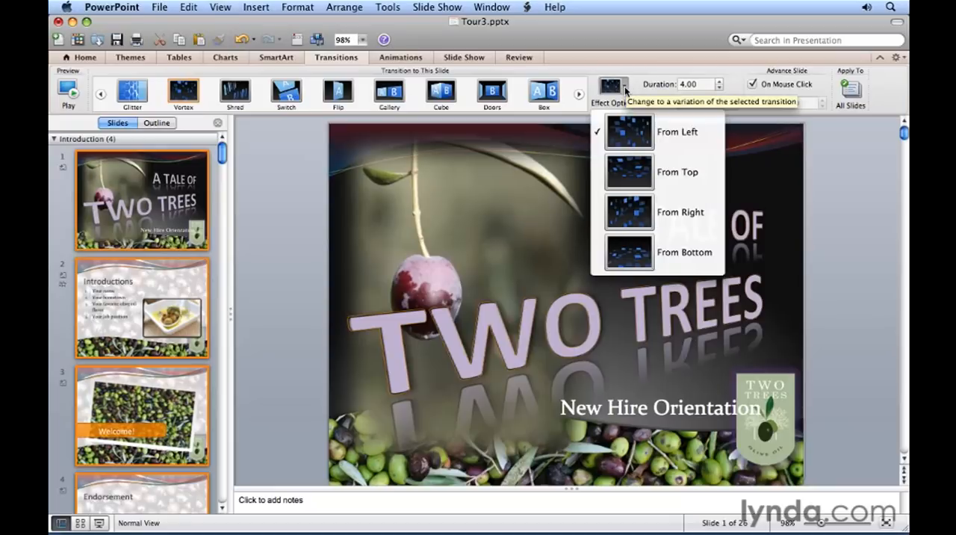
left_click(630, 175)
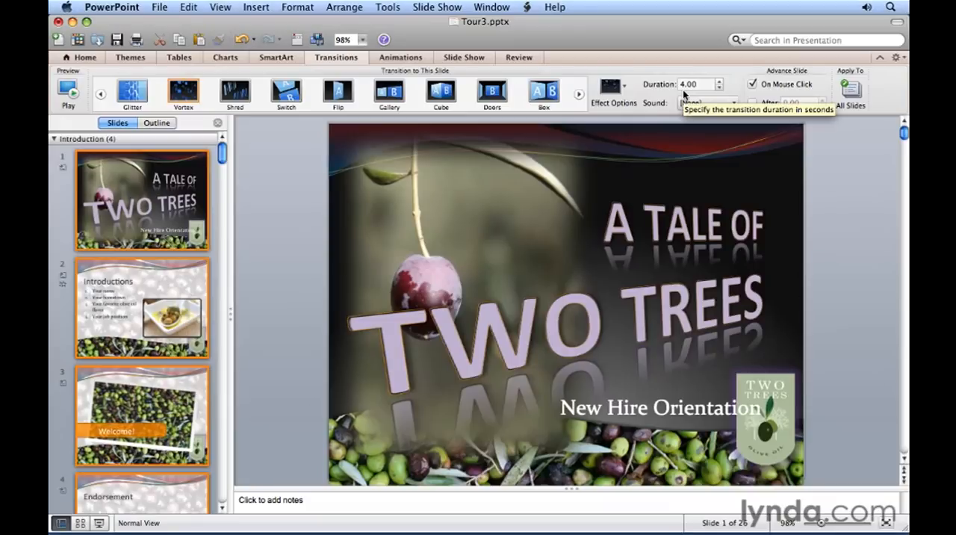
- Set the transition duration of the Introduction slides to 2 seconds and preview the transition
left_click(719, 88)
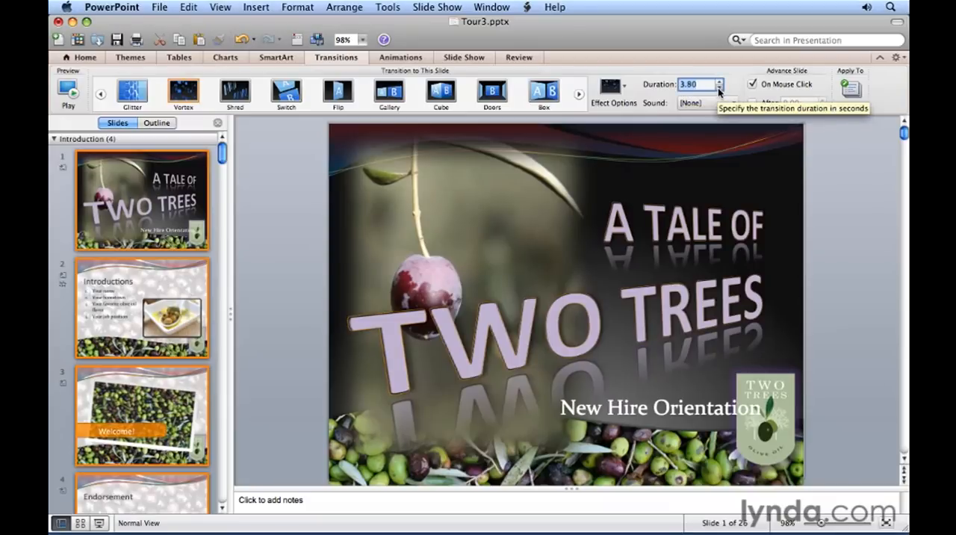
left_click(719, 89)
type("2")
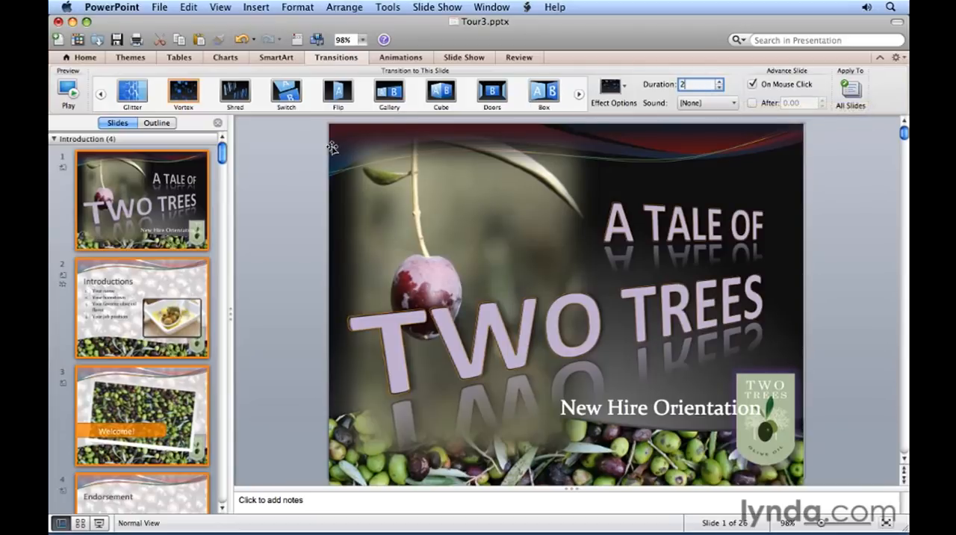
left_click(69, 91)
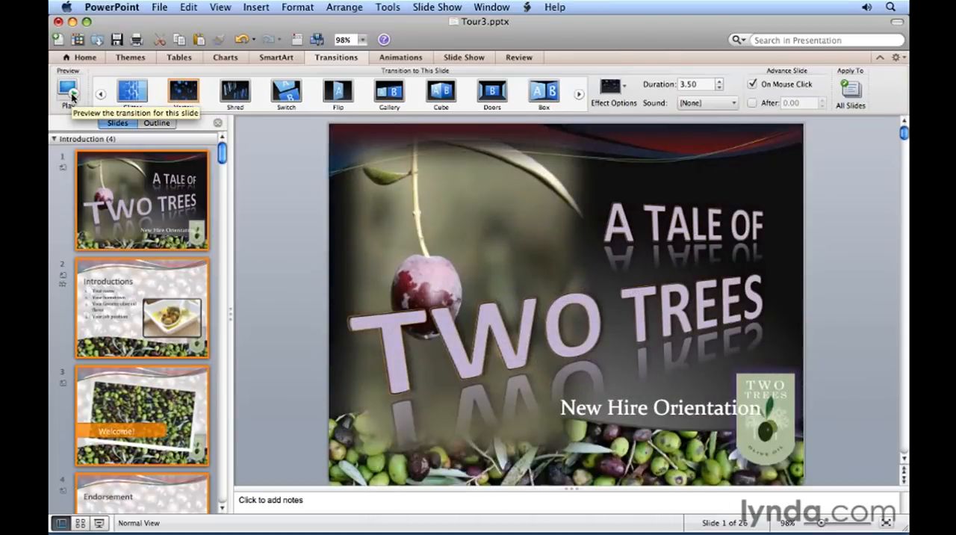
left_click(703, 87)
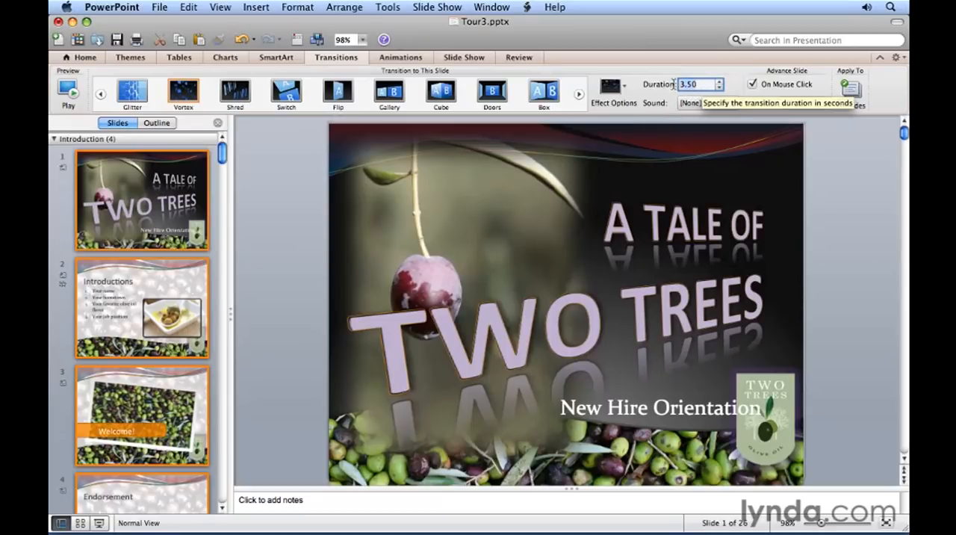
type("2")
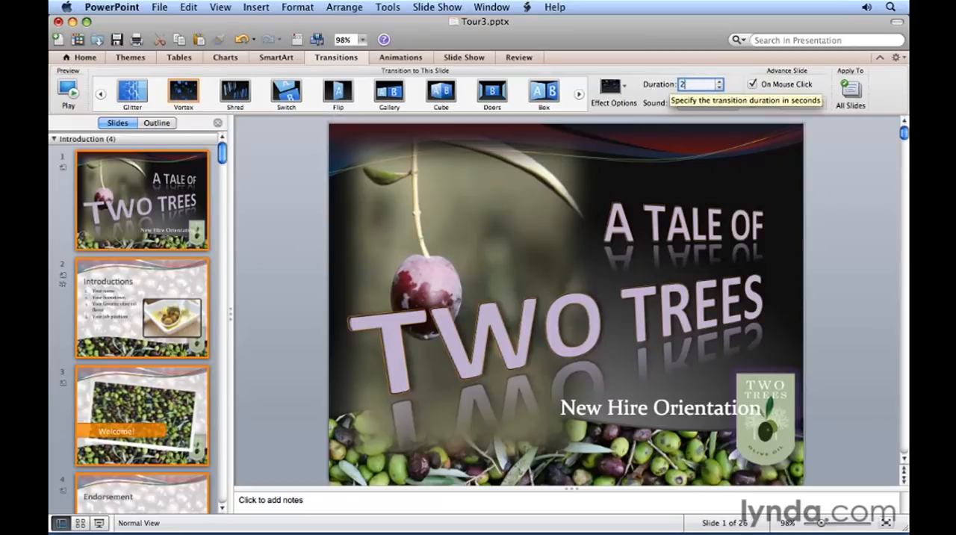
key("Return")
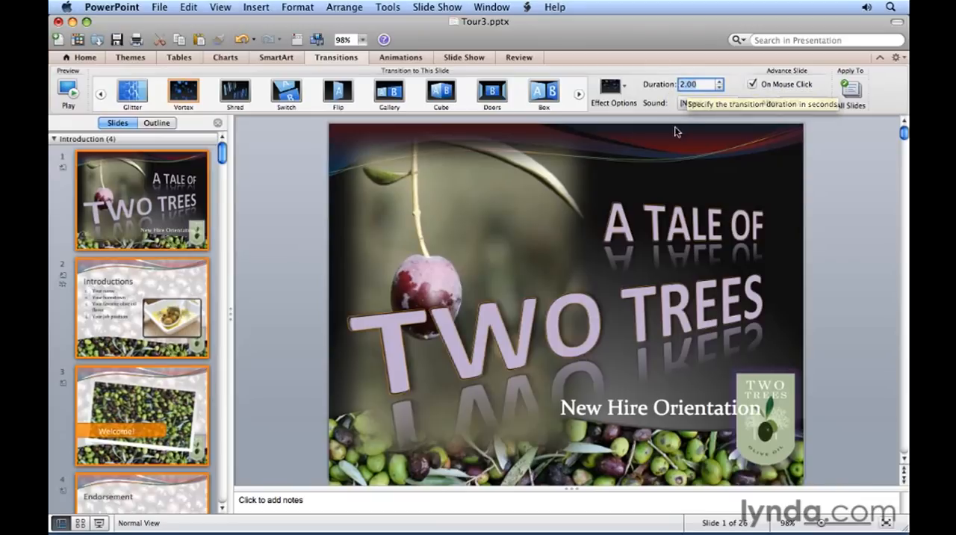
left_click(66, 90)
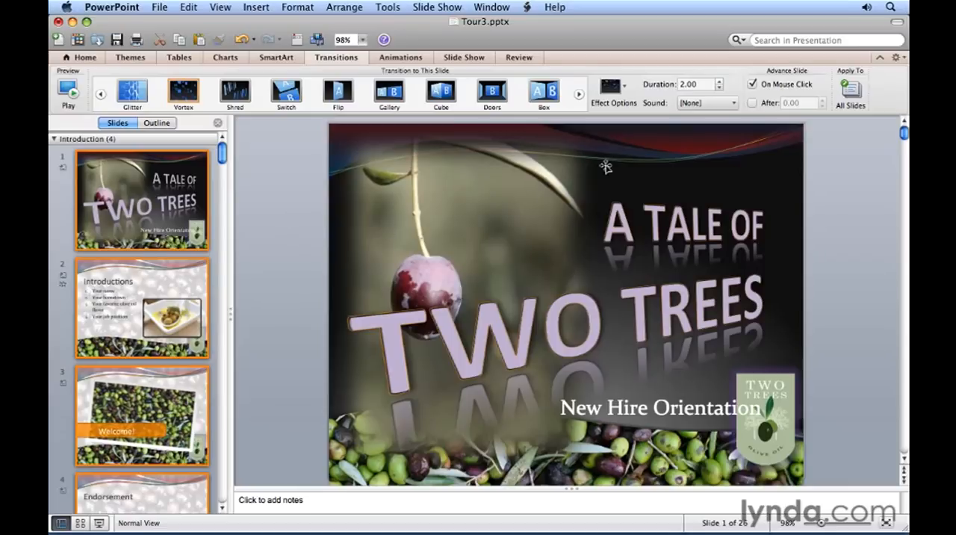
- Preview the Introduction slides' transition with the Ooooh sound, and reset the sound to None
left_click(715, 107)
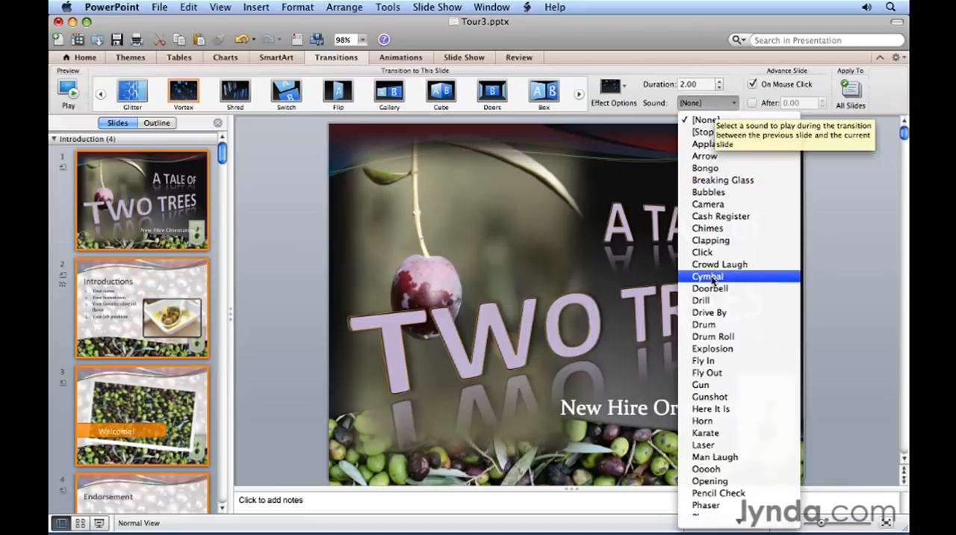
scroll(740, 473, "down", 10)
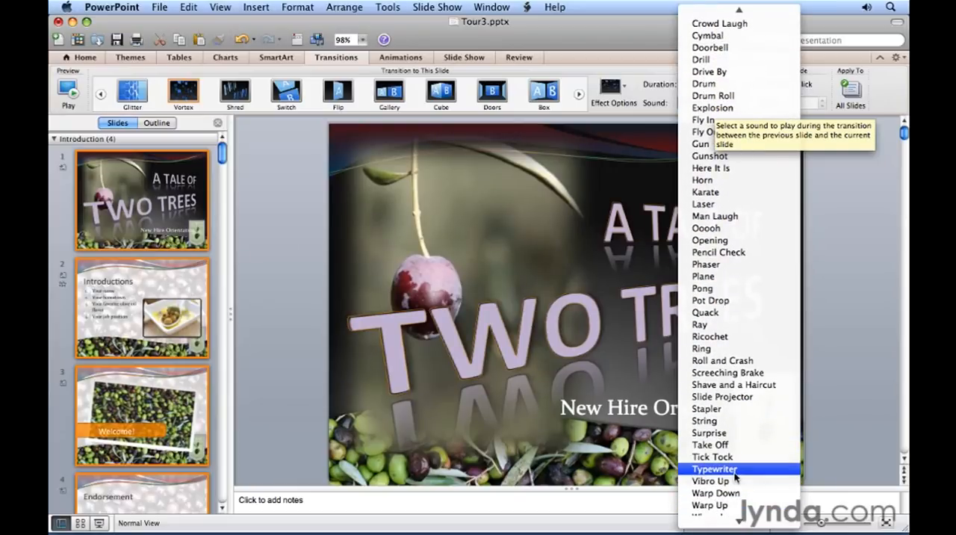
left_click(715, 229)
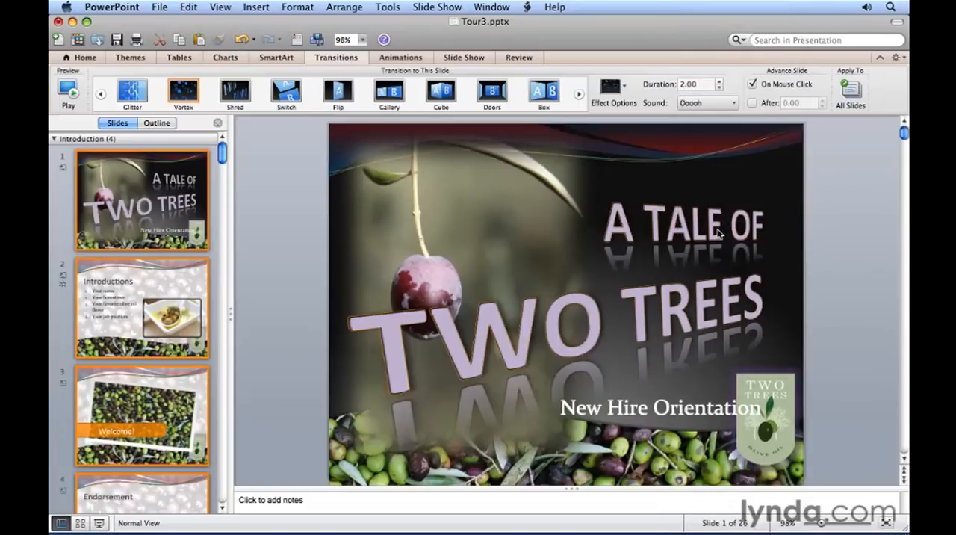
left_click(69, 90)
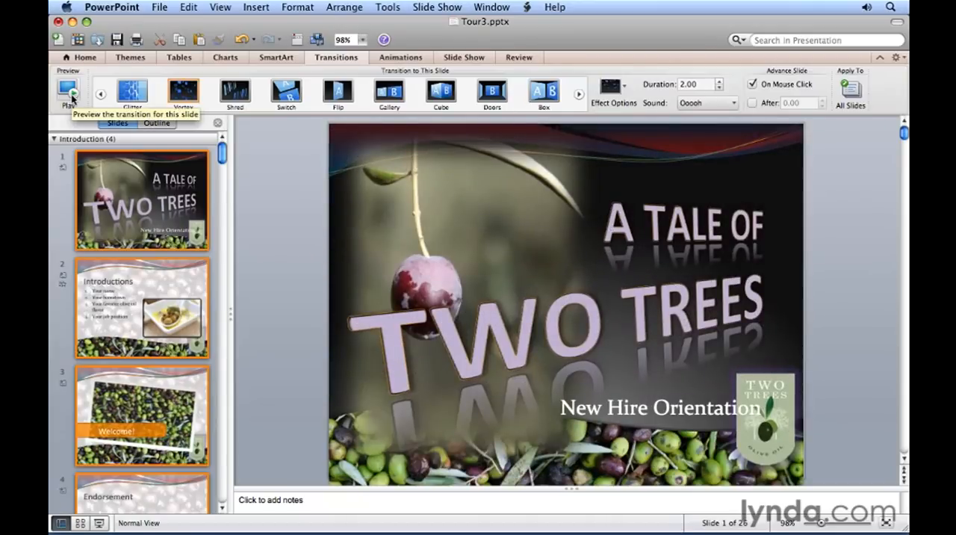
left_click(698, 105)
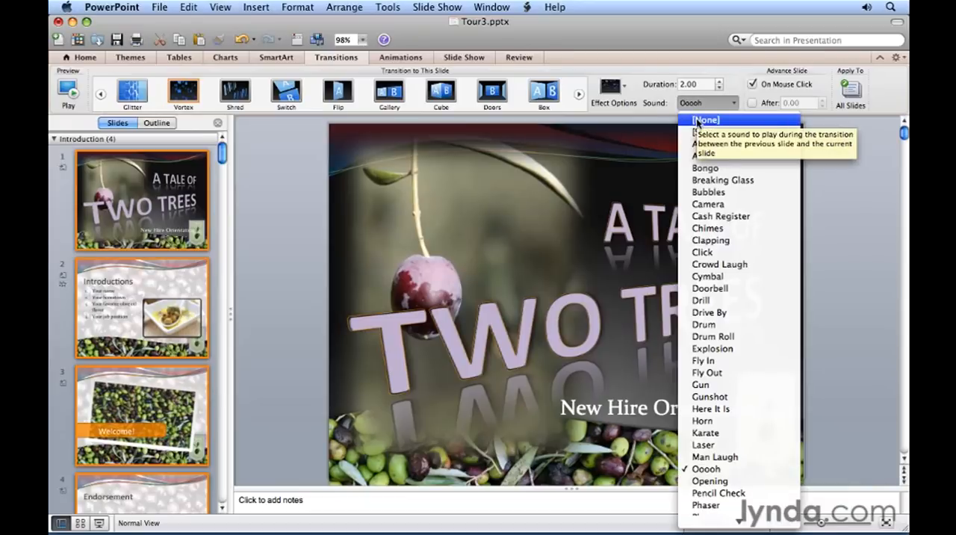
left_click(697, 120)
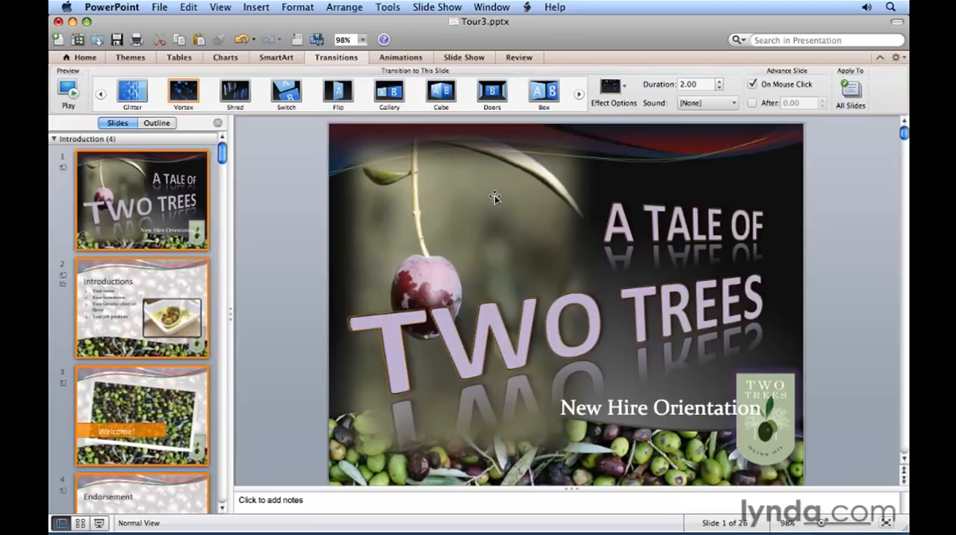
- Try timed automatic advance in place of On Mouse Click for the Introduction slides, and restore the On Mouse Click advance
left_click(752, 83)
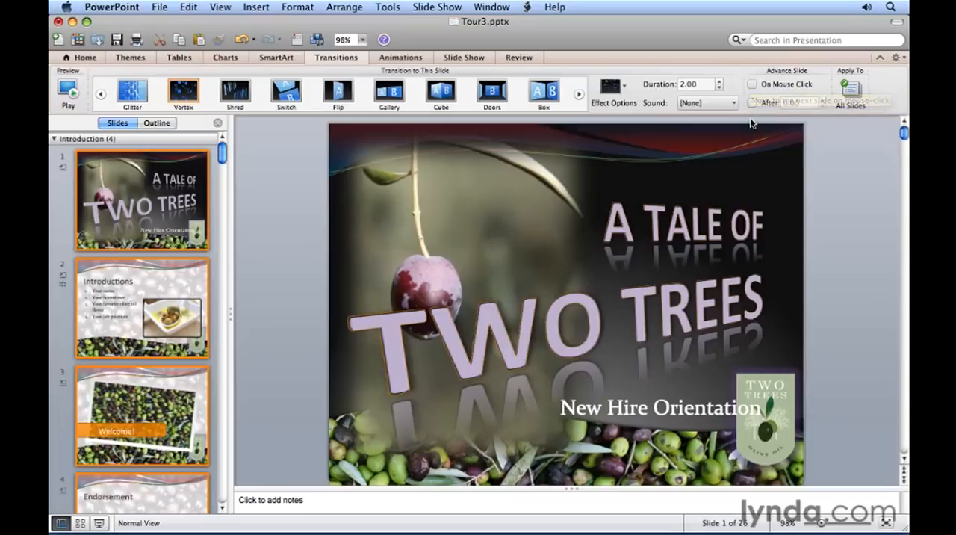
left_click(752, 103)
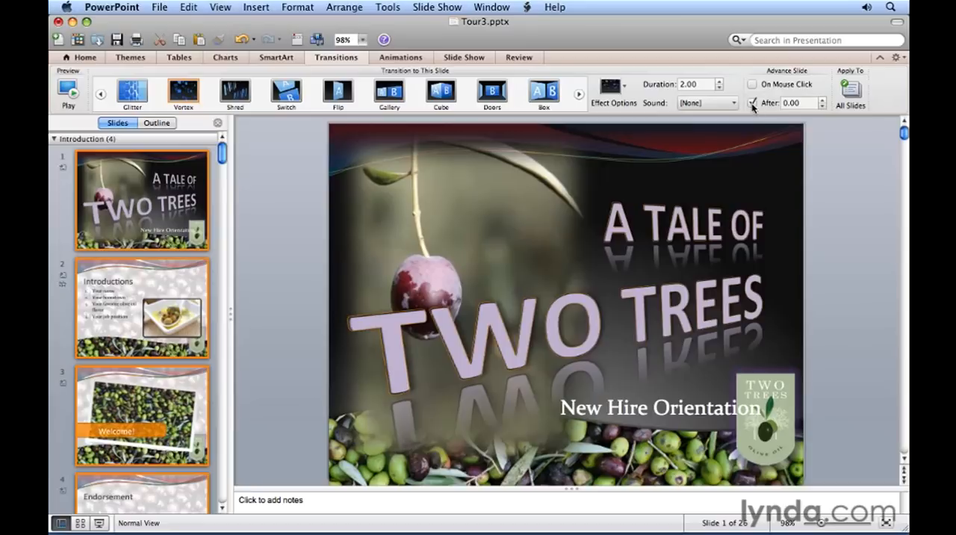
left_click(823, 101)
left_click(823, 102)
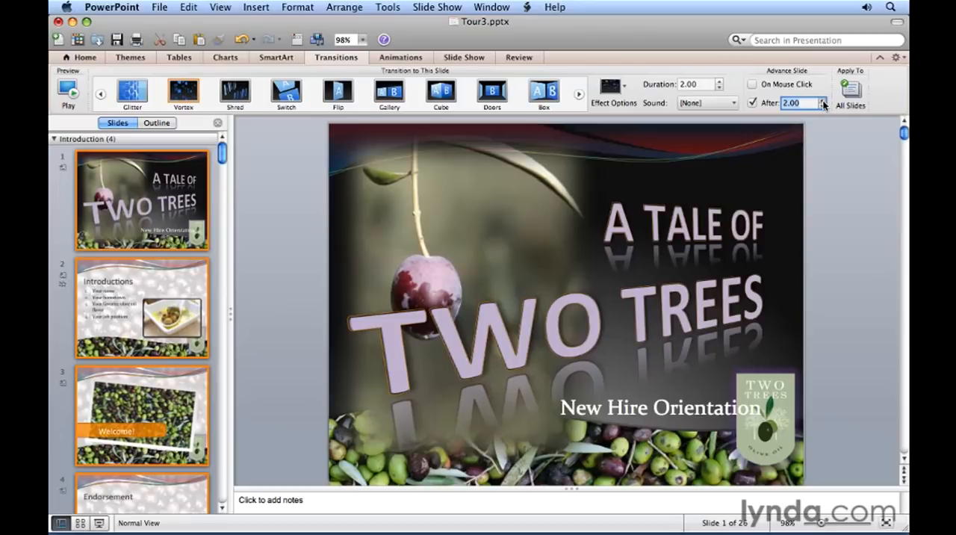
left_click(752, 102)
left_click(752, 84)
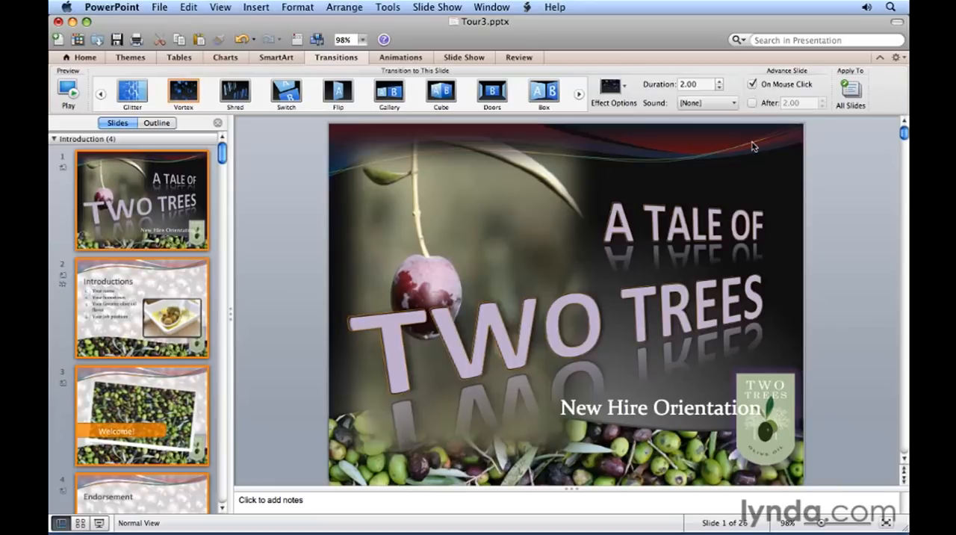
- Start the slide show and advance from the title slide to view the Vortex transition
left_click(101, 523)
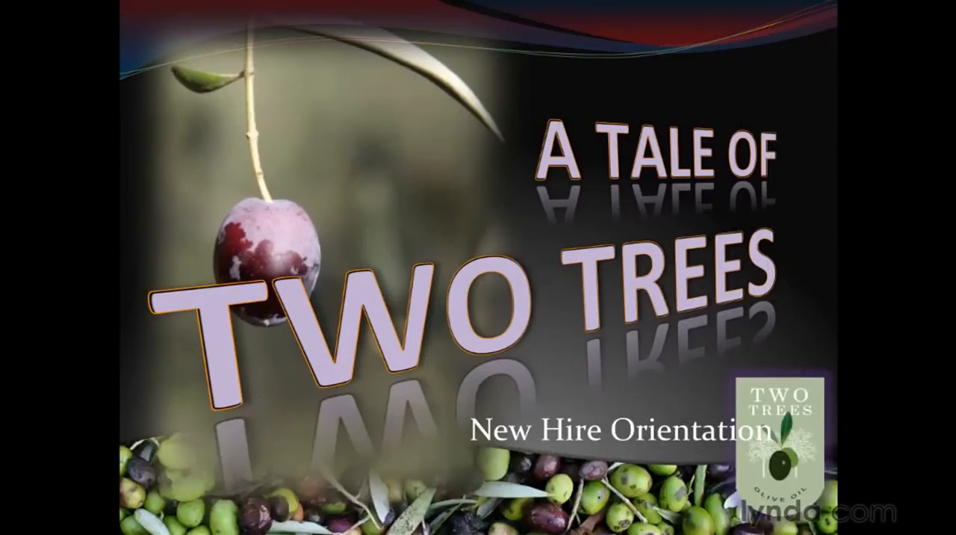
key("Right")
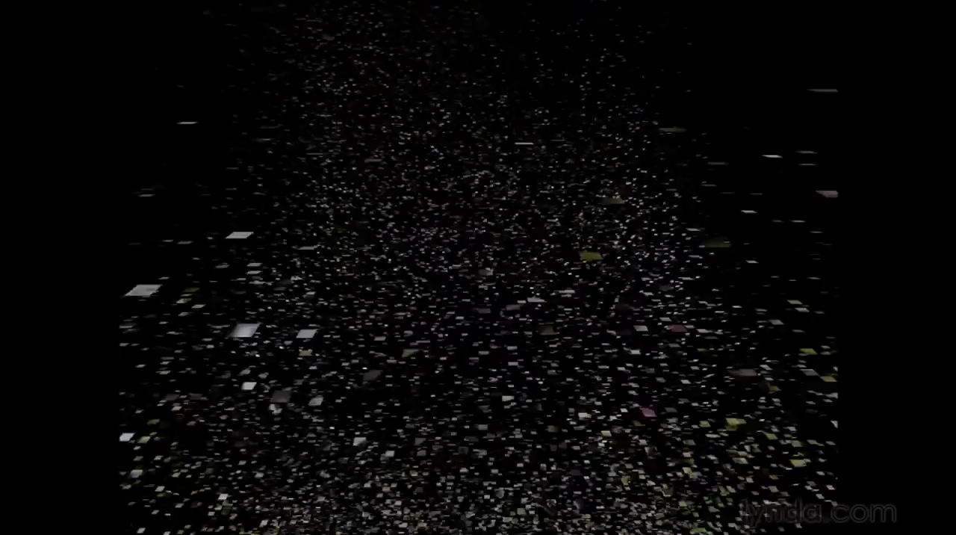